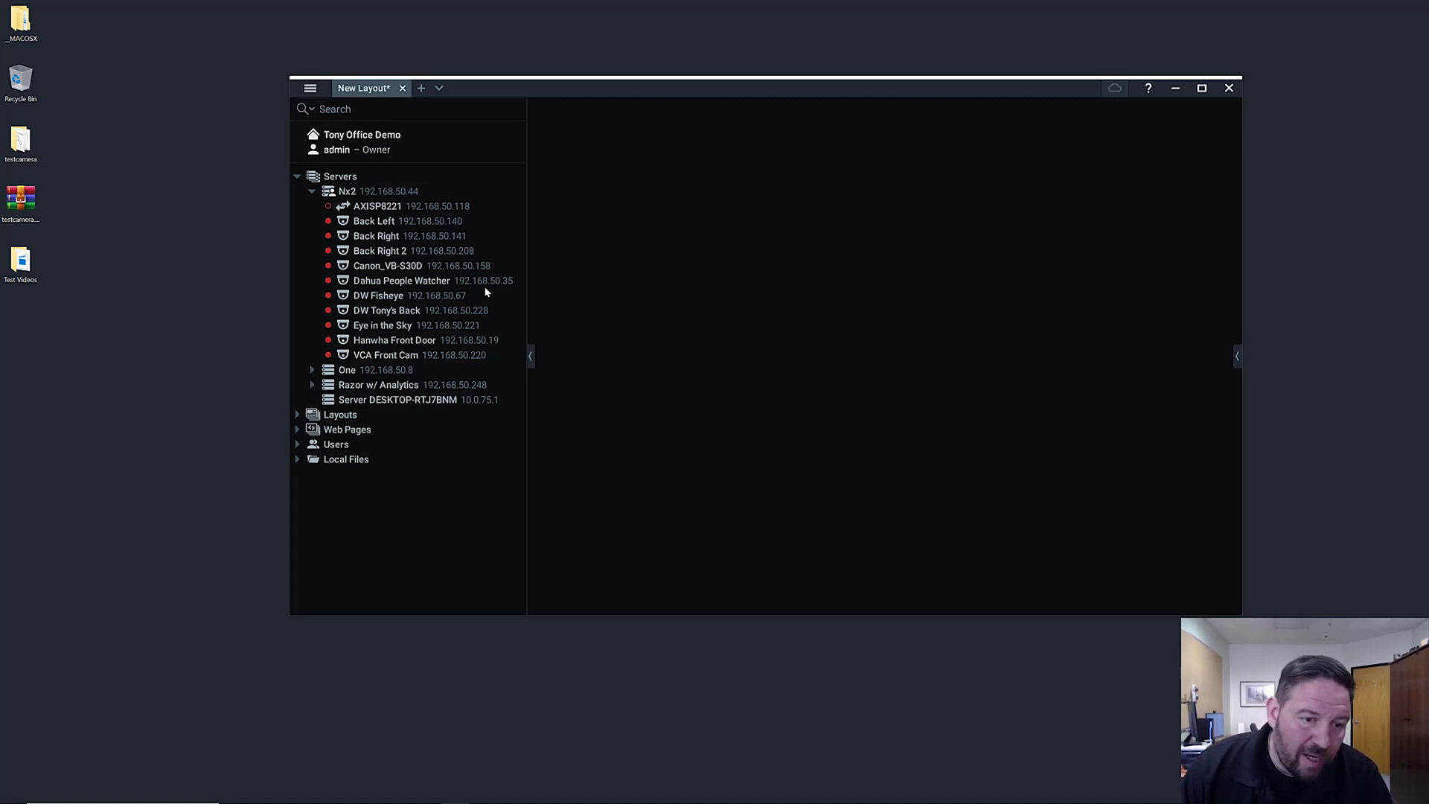
# Copy the Hanwha Front Door camera's primary stream address from its Camera Settings.
pyautogui.rightClick(477, 336)
pyautogui.click(567, 499)
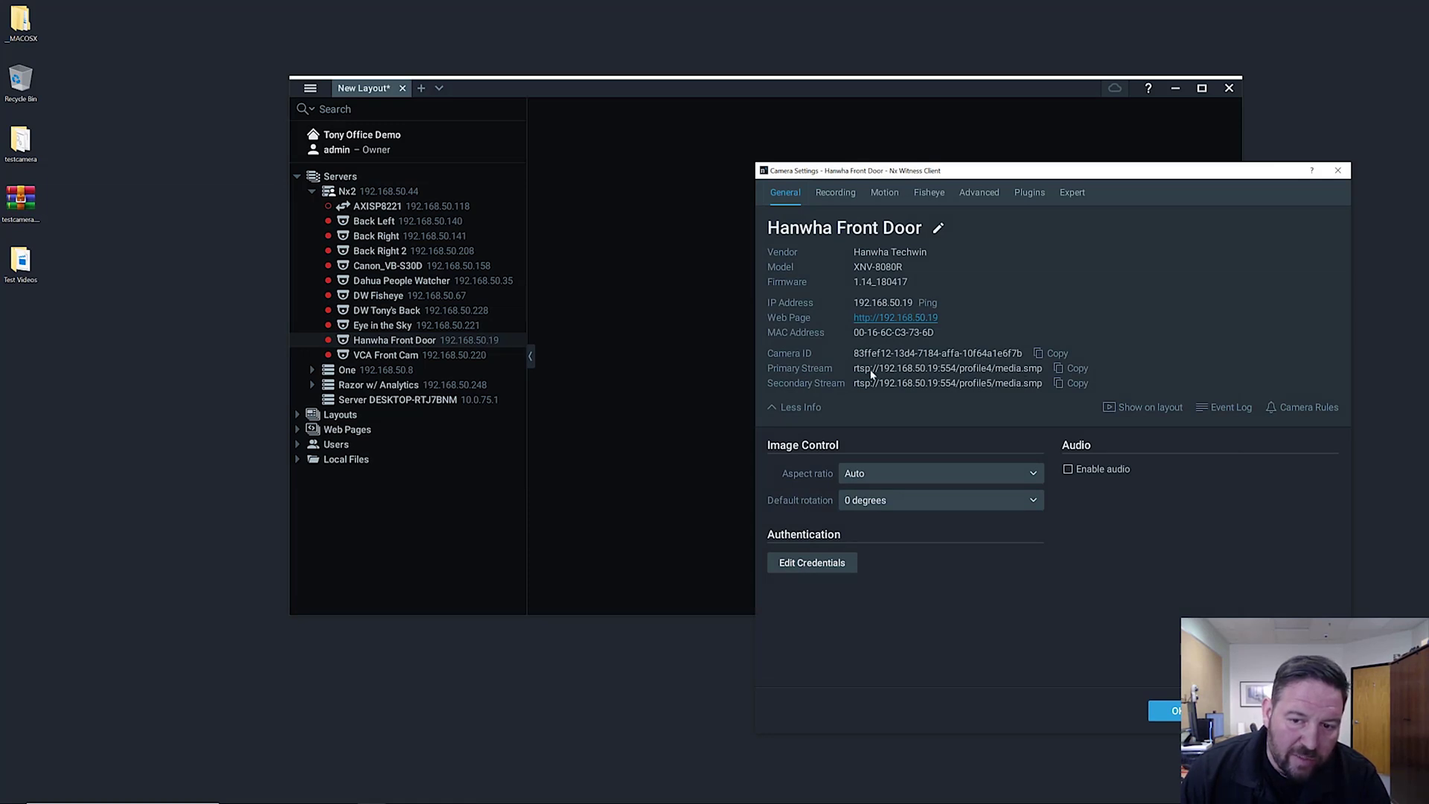
pyautogui.click(1061, 370)
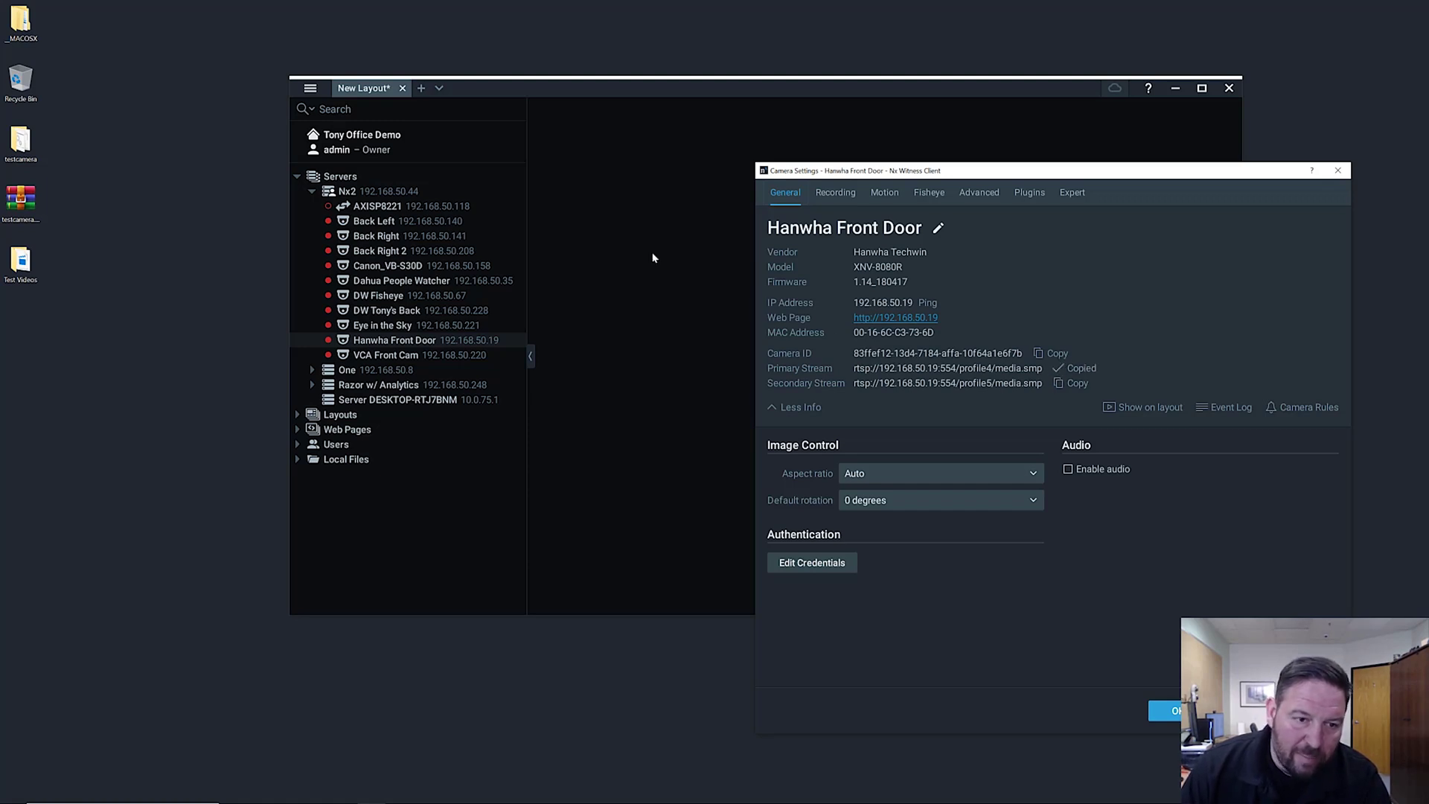
# Start adding a device to Nx2 with the pasted RTSP address, login admin and the password.
pyautogui.rightClick(380, 192)
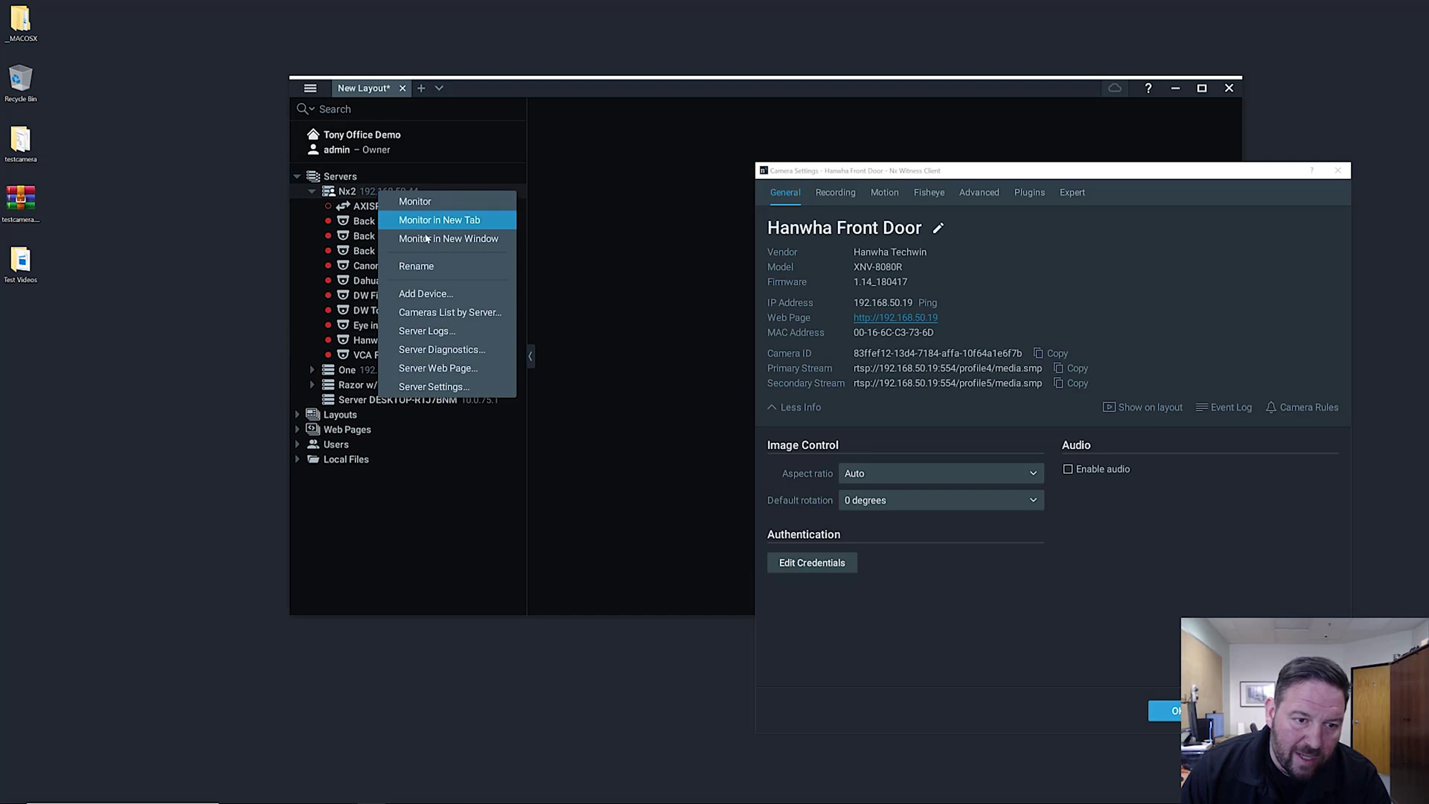
pyautogui.click(425, 294)
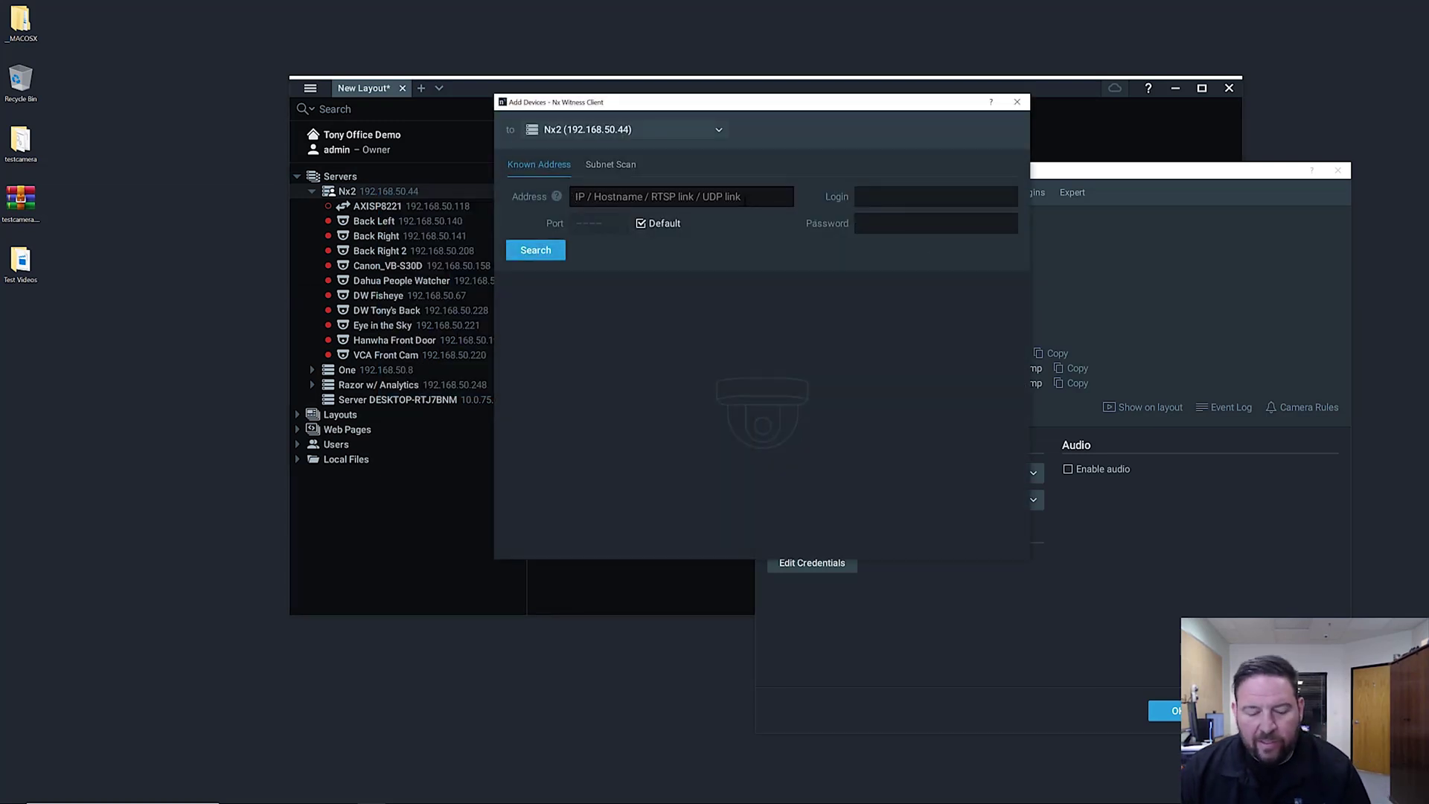
pyautogui.hotkey('ctrl', 'v')
pyautogui.click(936, 197)
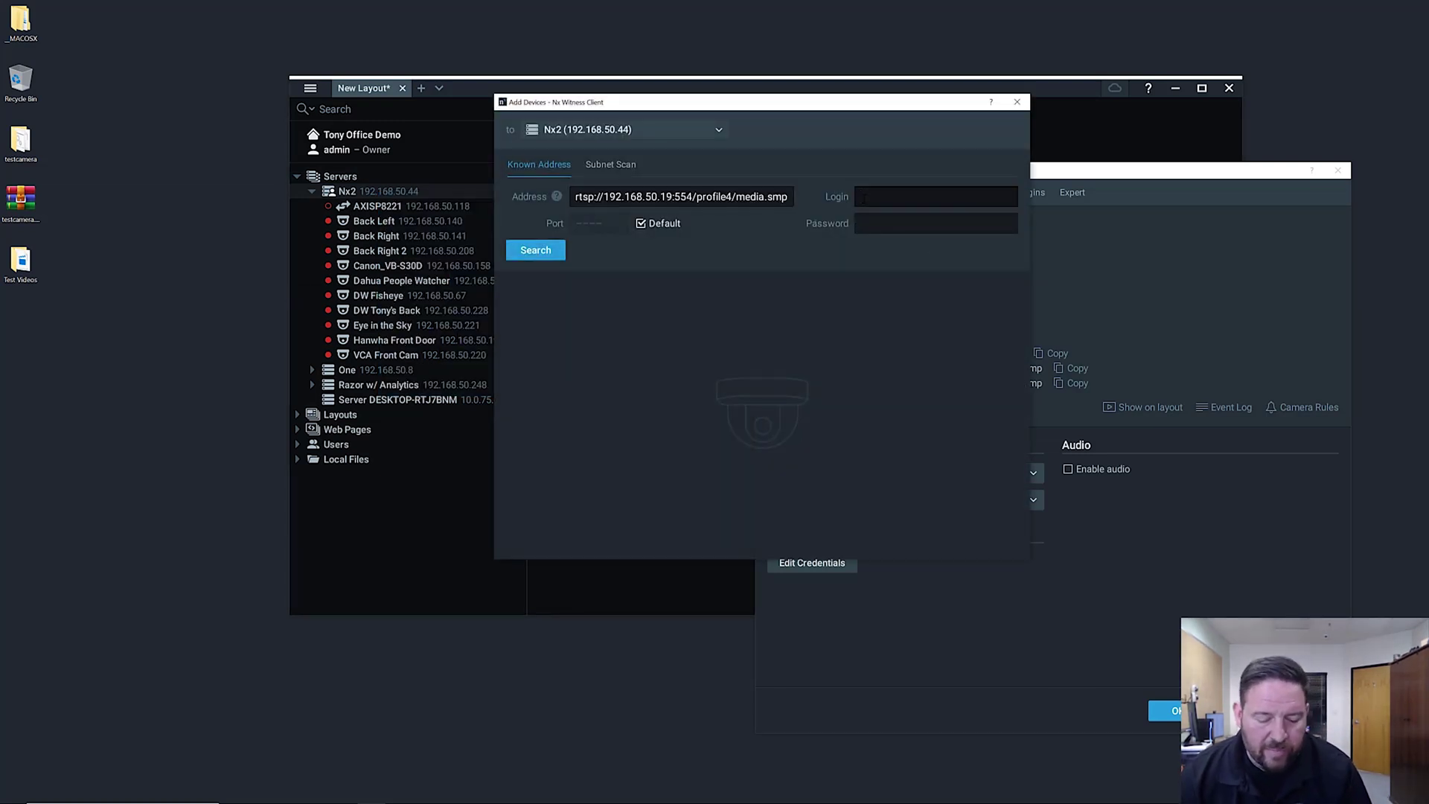
pyautogui.write('admin')
pyautogui.press('Tab')
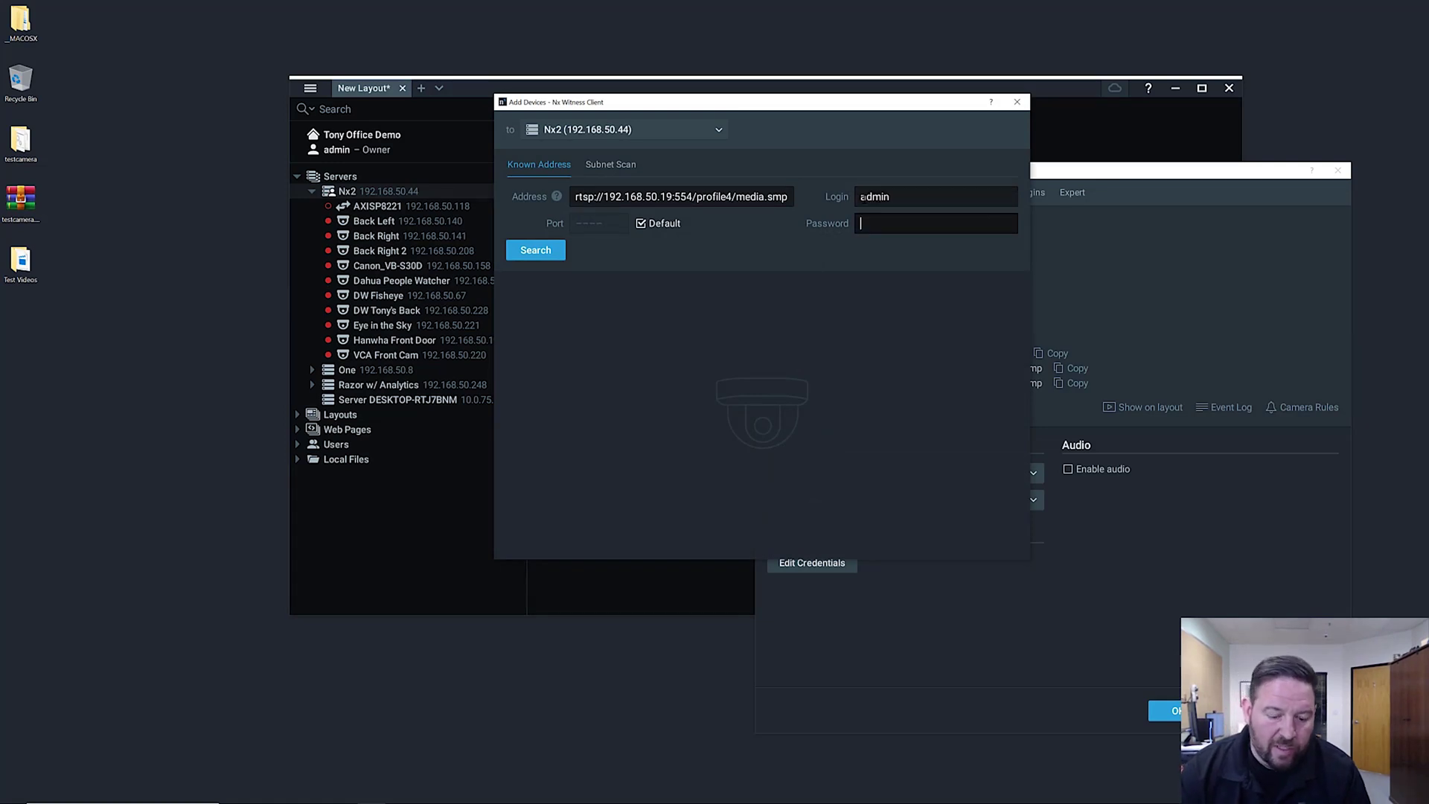
pyautogui.write('********')
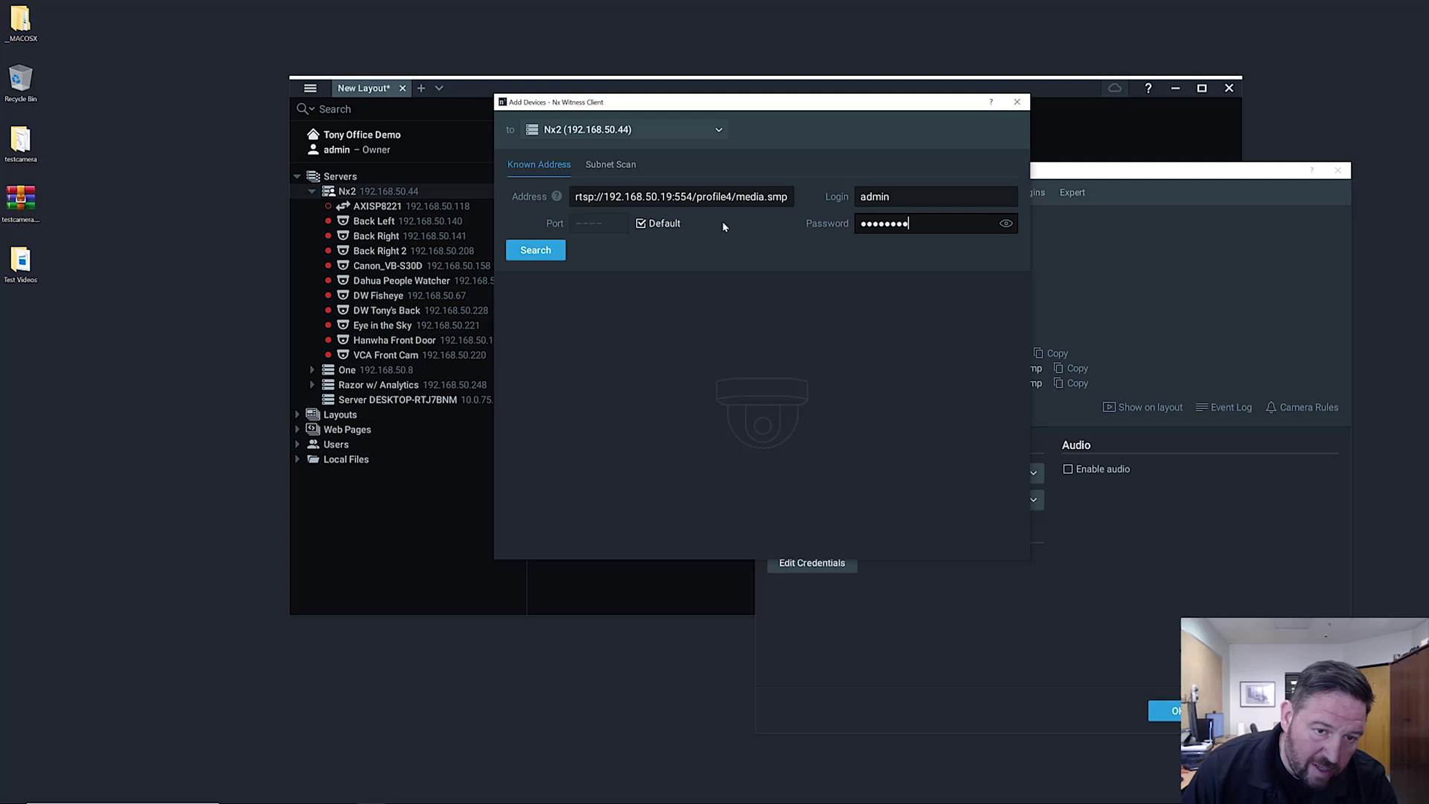
# Search the address and add the found GENERIC_RTSP-media.smp device to Nx2.
pyautogui.click(560, 251)
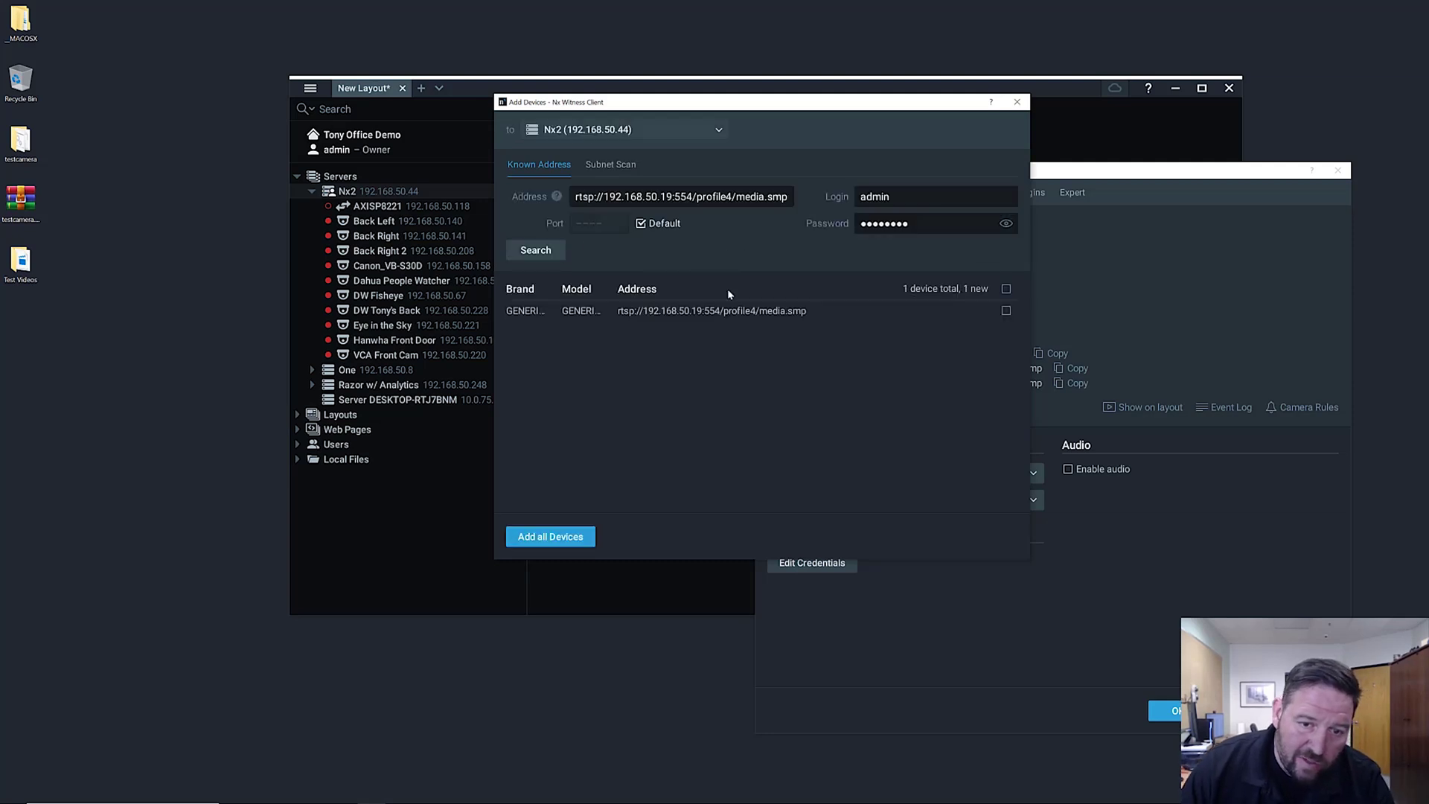
pyautogui.click(1007, 311)
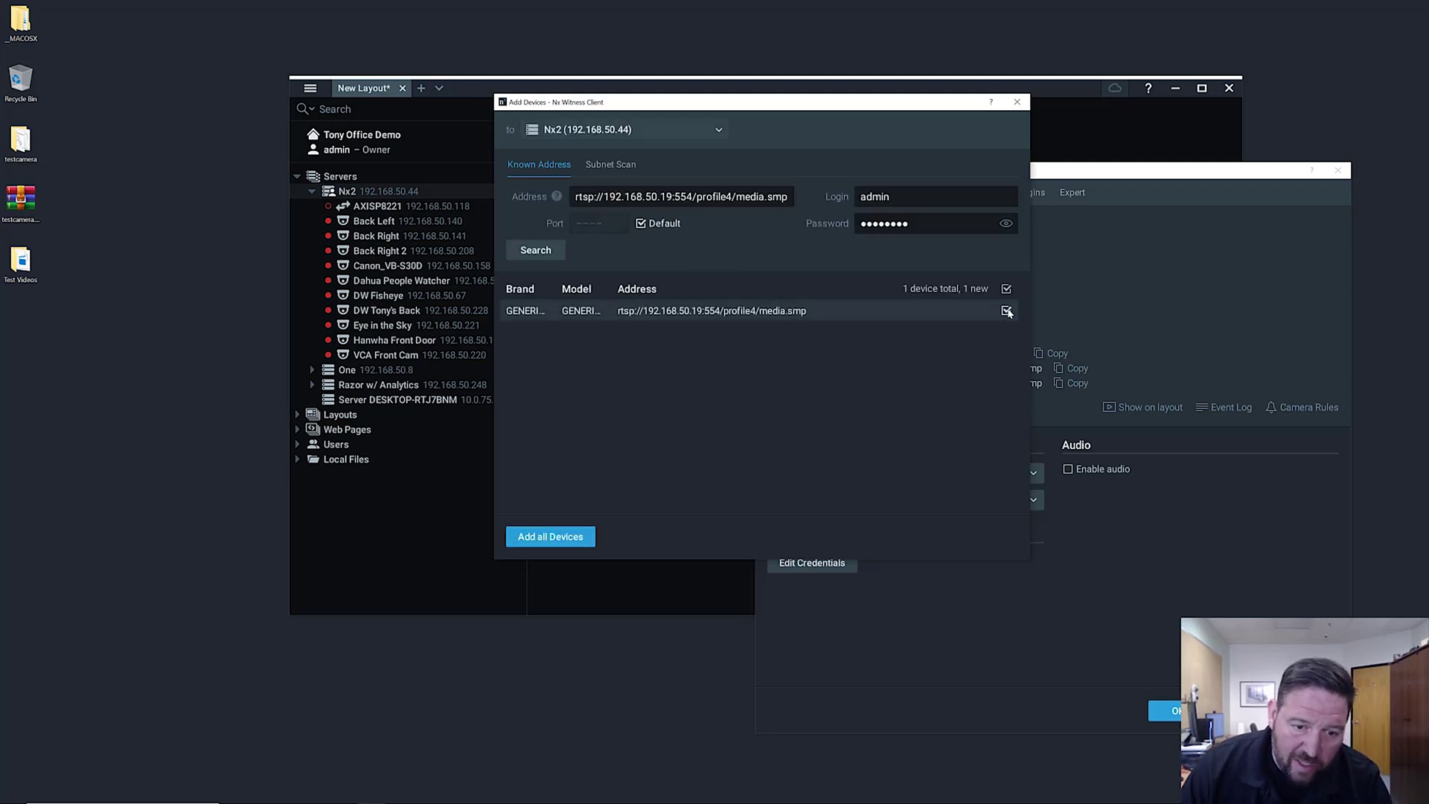
pyautogui.click(578, 536)
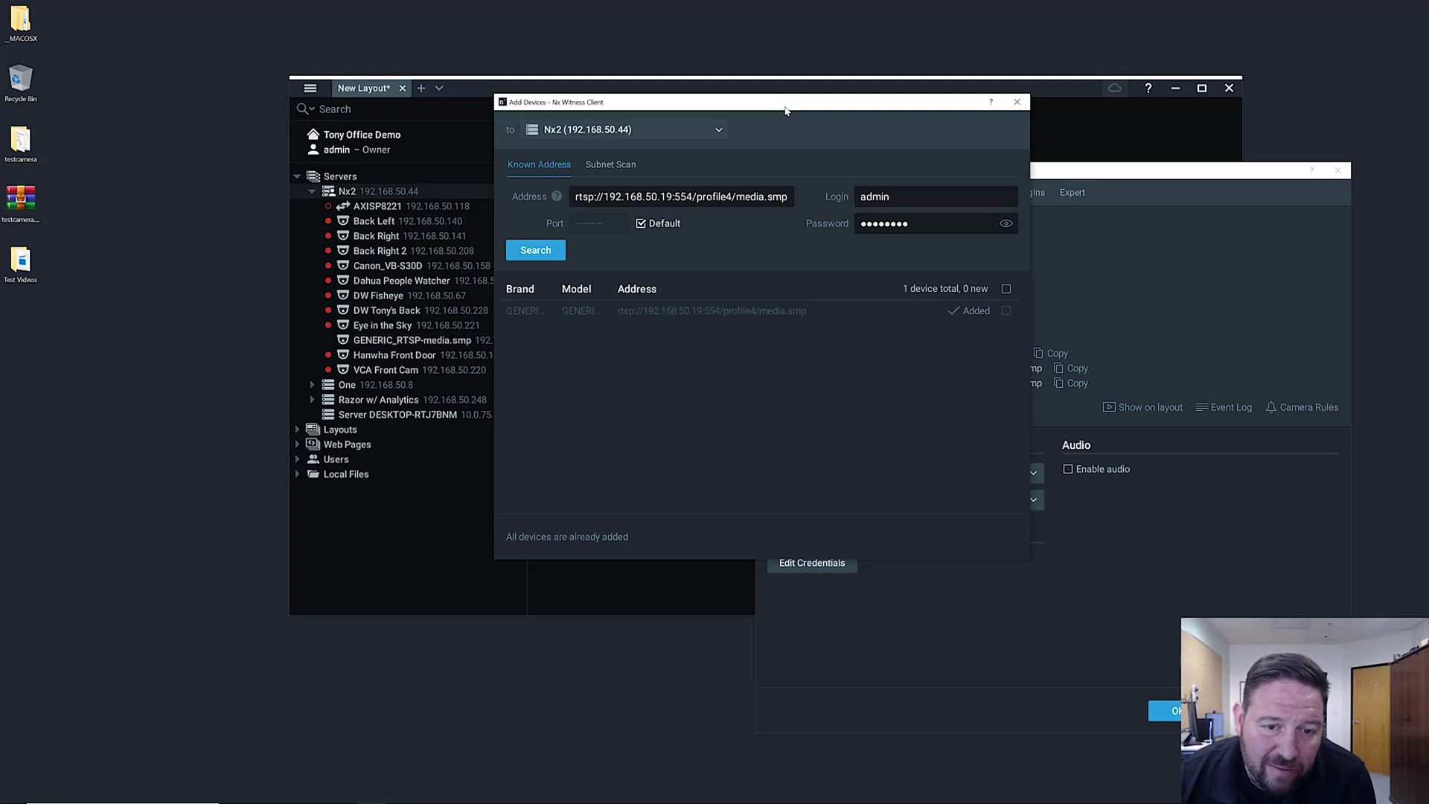
# Briefly view the new camera in the layout, then remove it and close the Add Devices window.
pyautogui.moveTo(782, 113); pyautogui.dragTo(1094, 161)
pyautogui.doubleClick(480, 336)
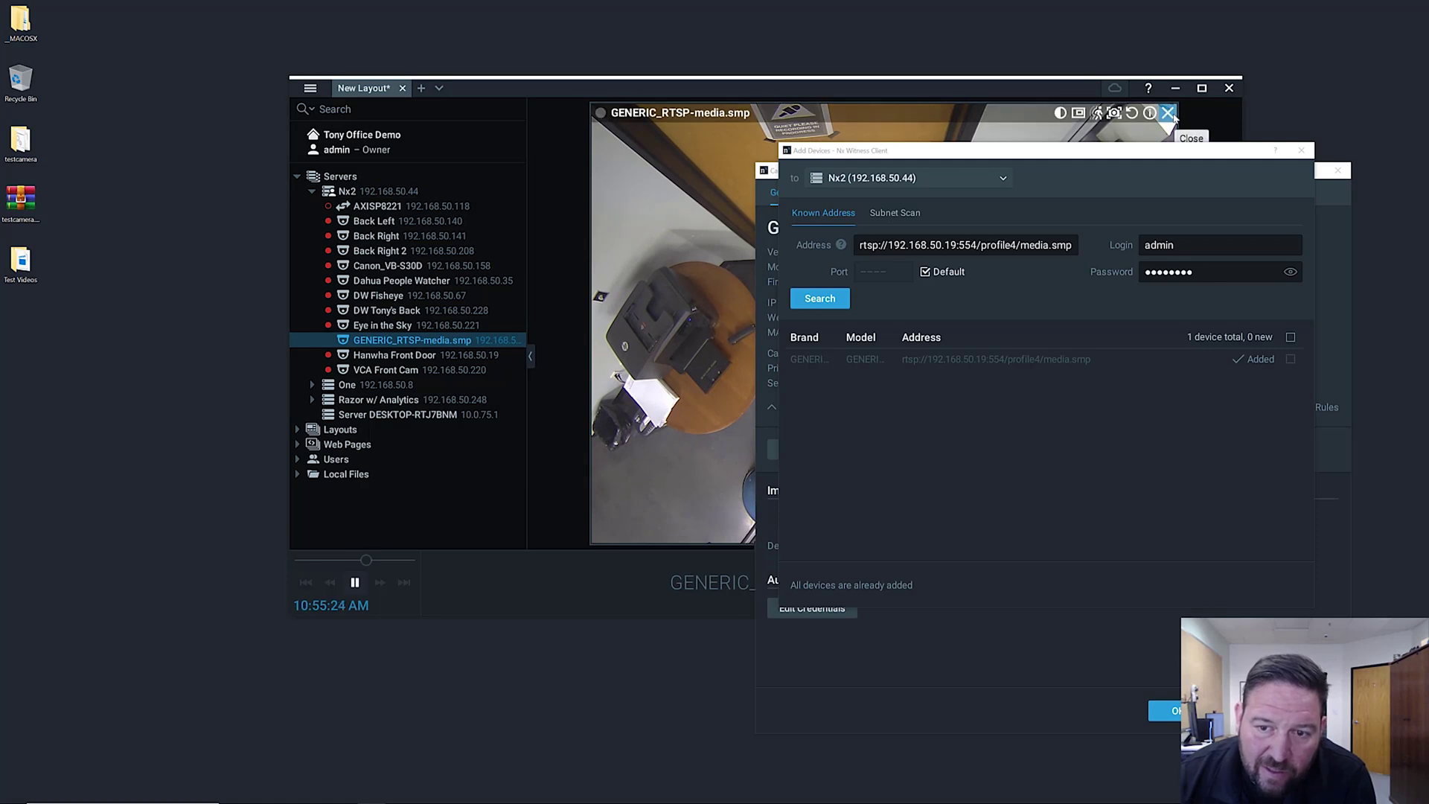
pyautogui.click(1168, 112)
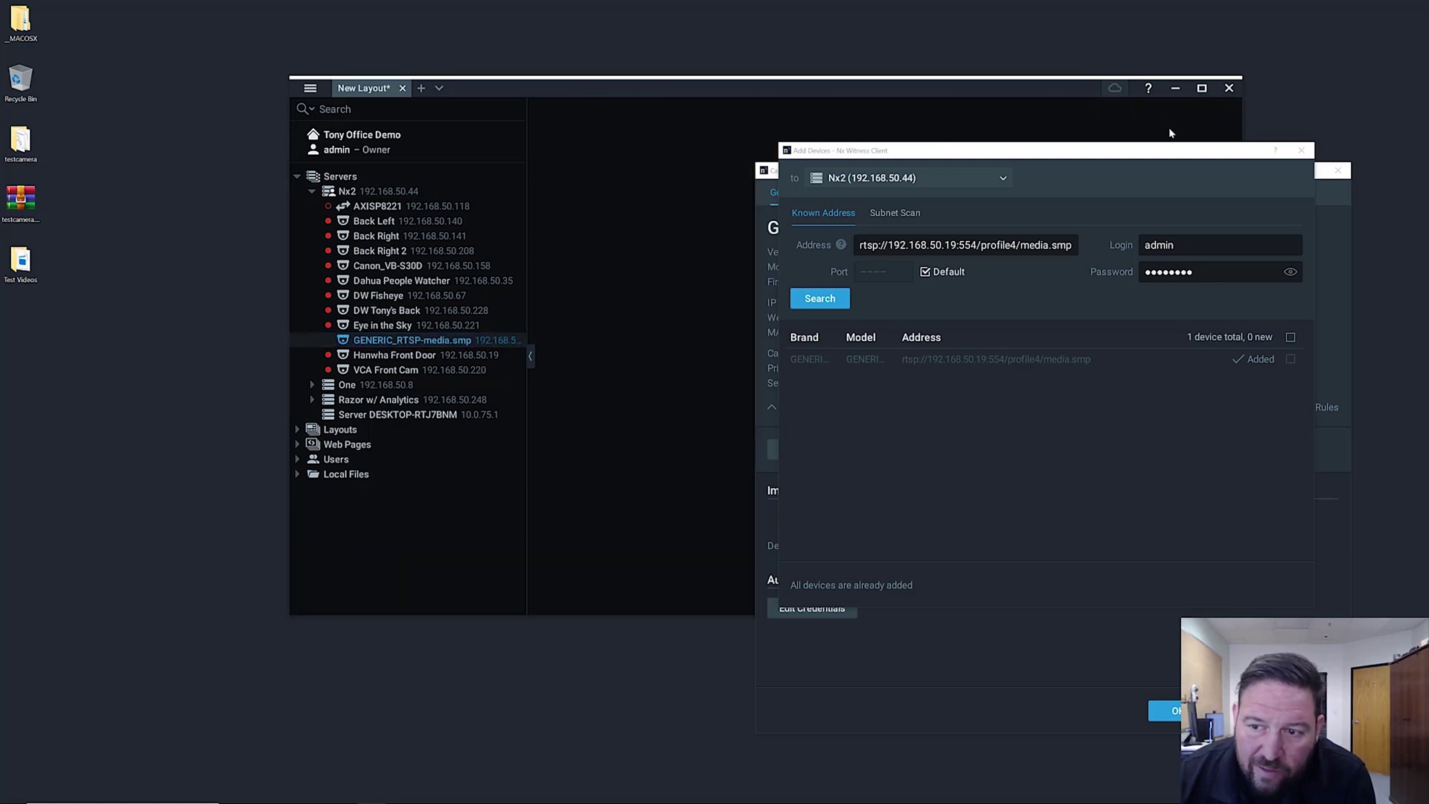
pyautogui.click(1301, 150)
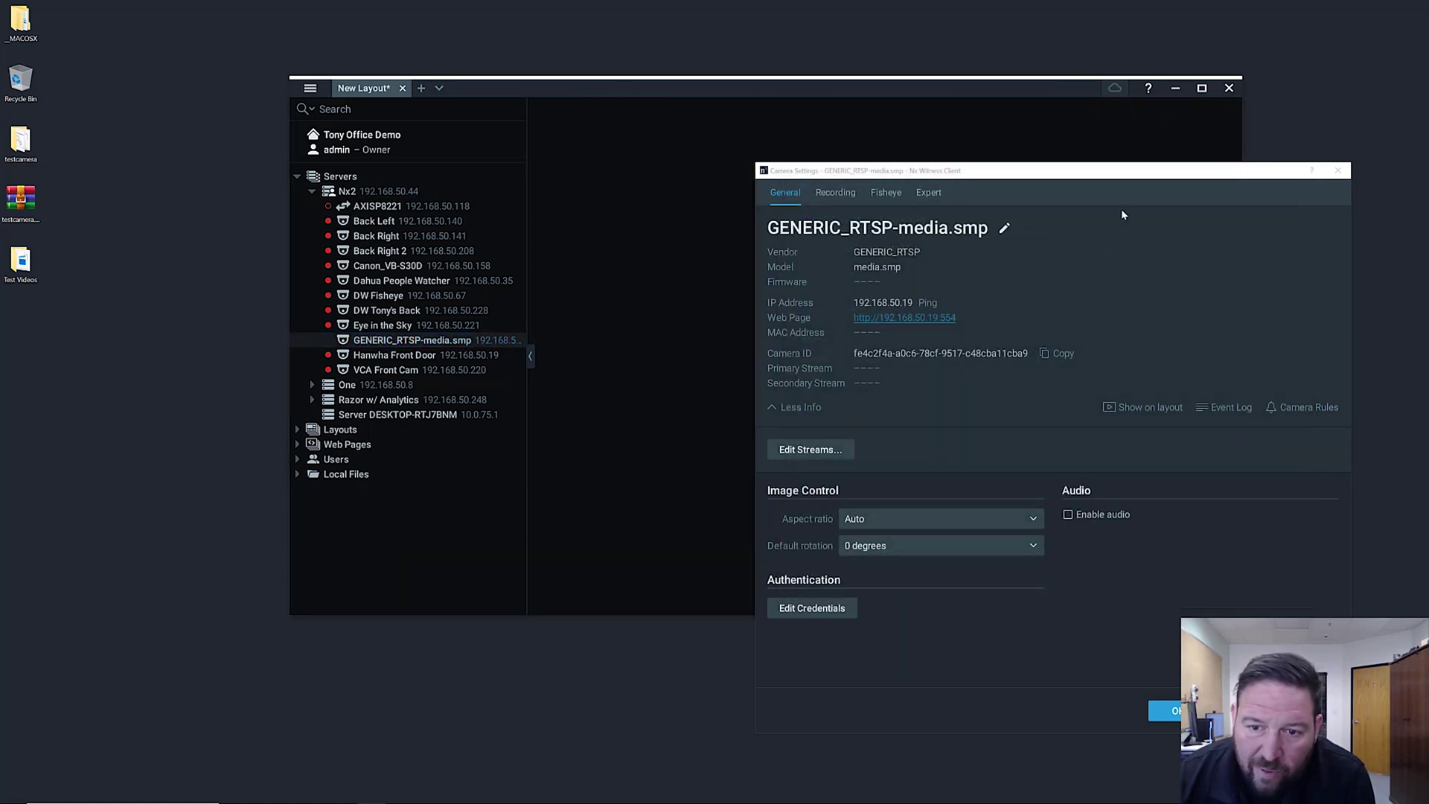
# Paste the profile4 URL as GENERIC_RTSP-media.smp's primary stream in Edit Streams, then cancel.
pyautogui.click(446, 341)
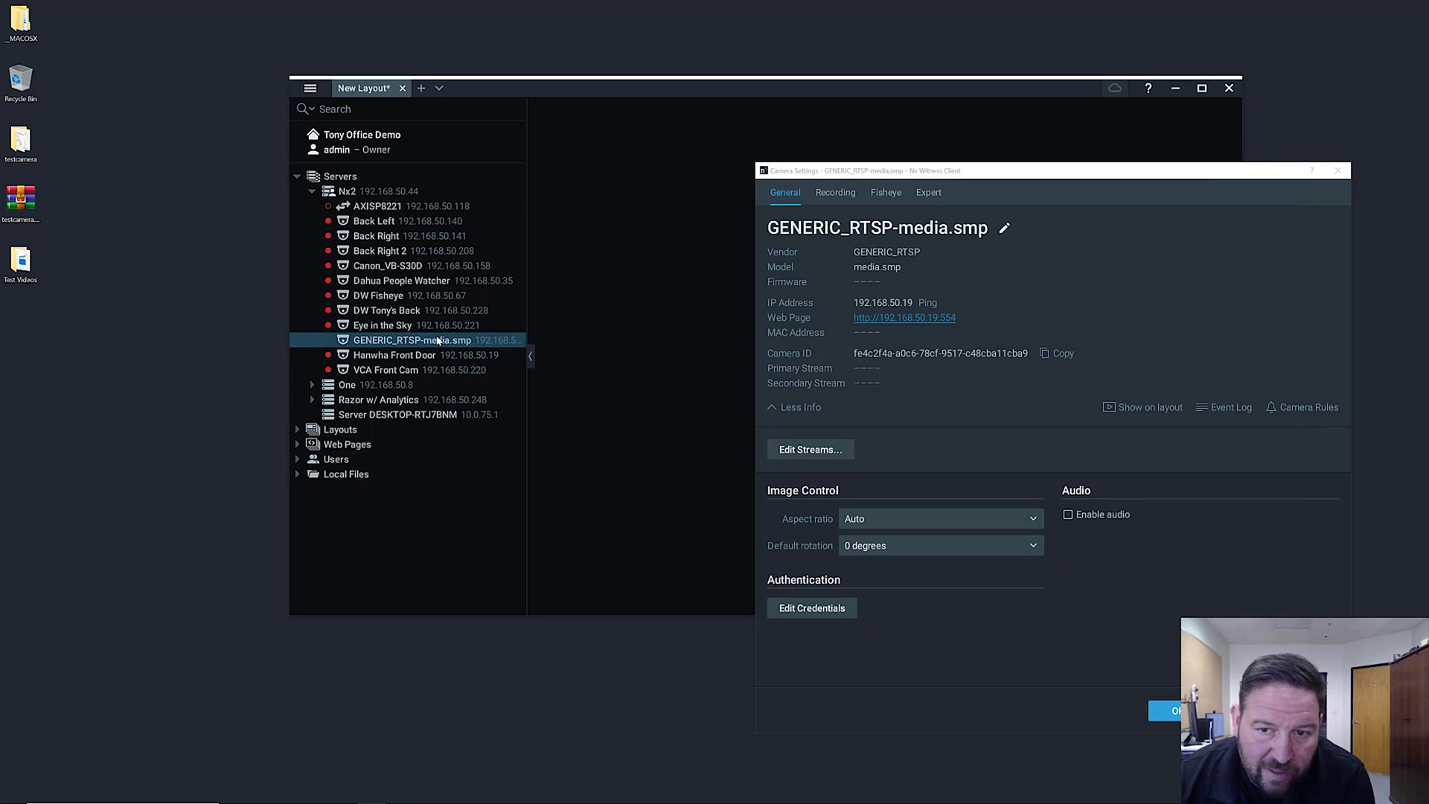
pyautogui.click(811, 450)
pyautogui.moveTo(933, 402); pyautogui.dragTo(737, 197)
pyautogui.click(749, 229)
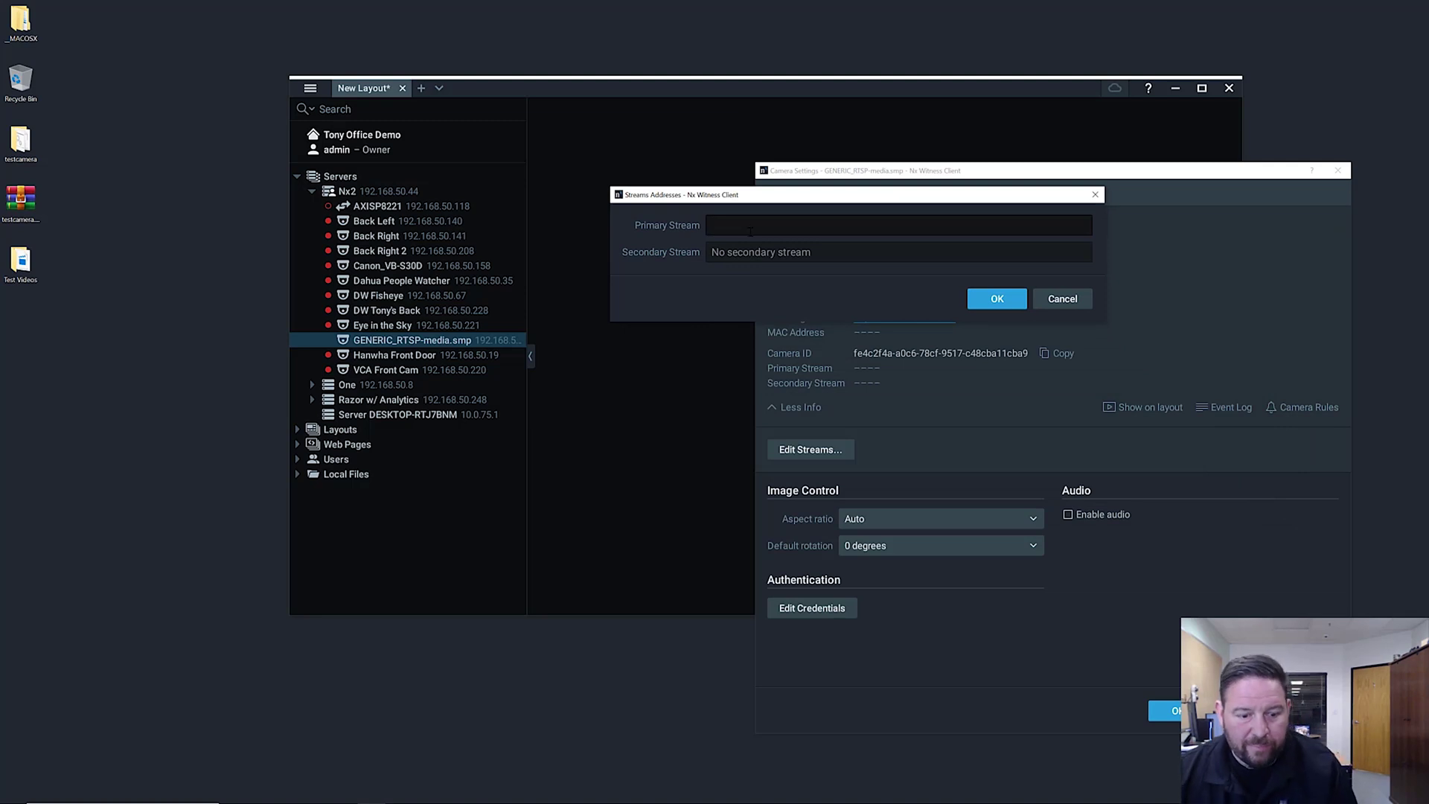
pyautogui.write('rtsp://192.168.50.19:554/profile4/media.smp')
pyautogui.press('Tab')
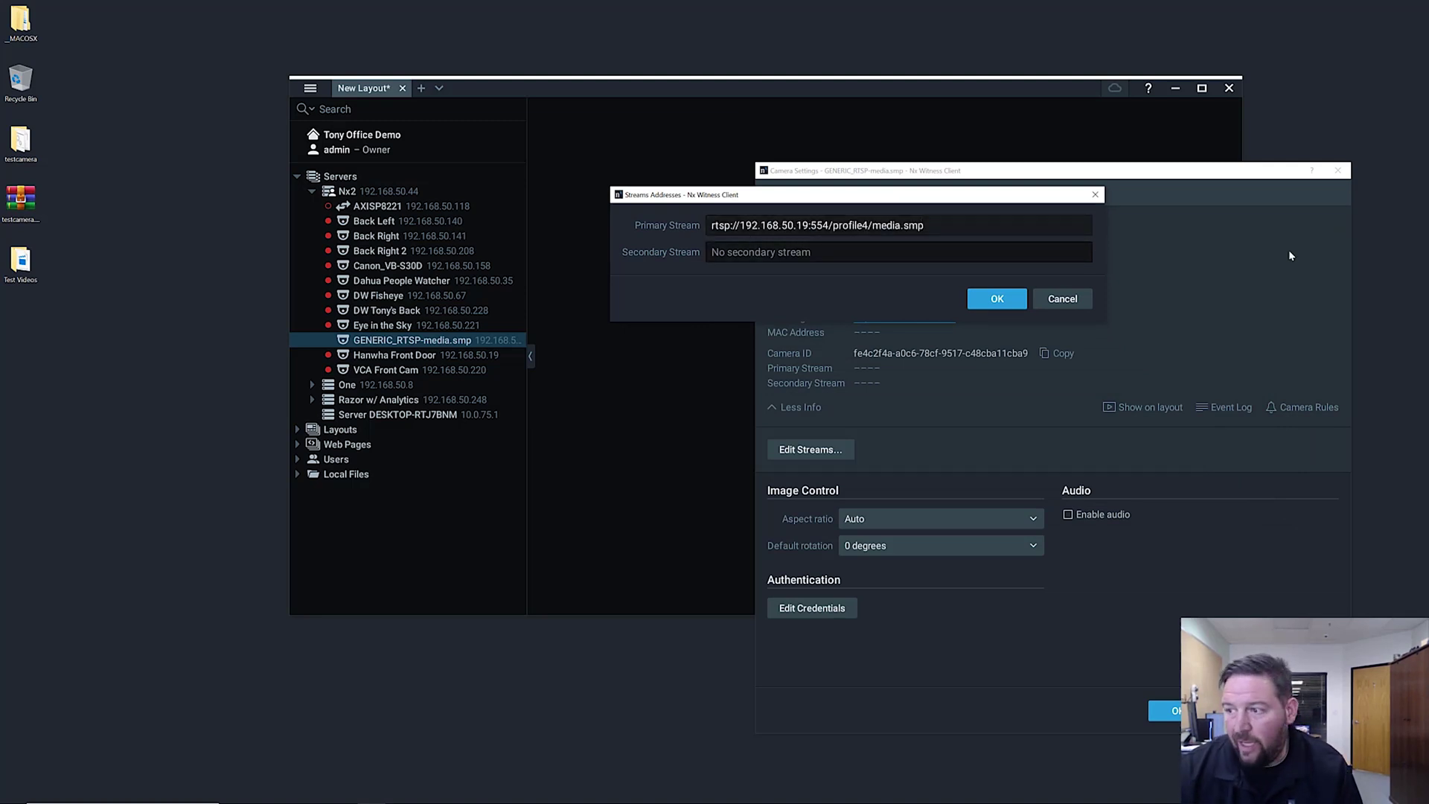
pyautogui.click(963, 385)
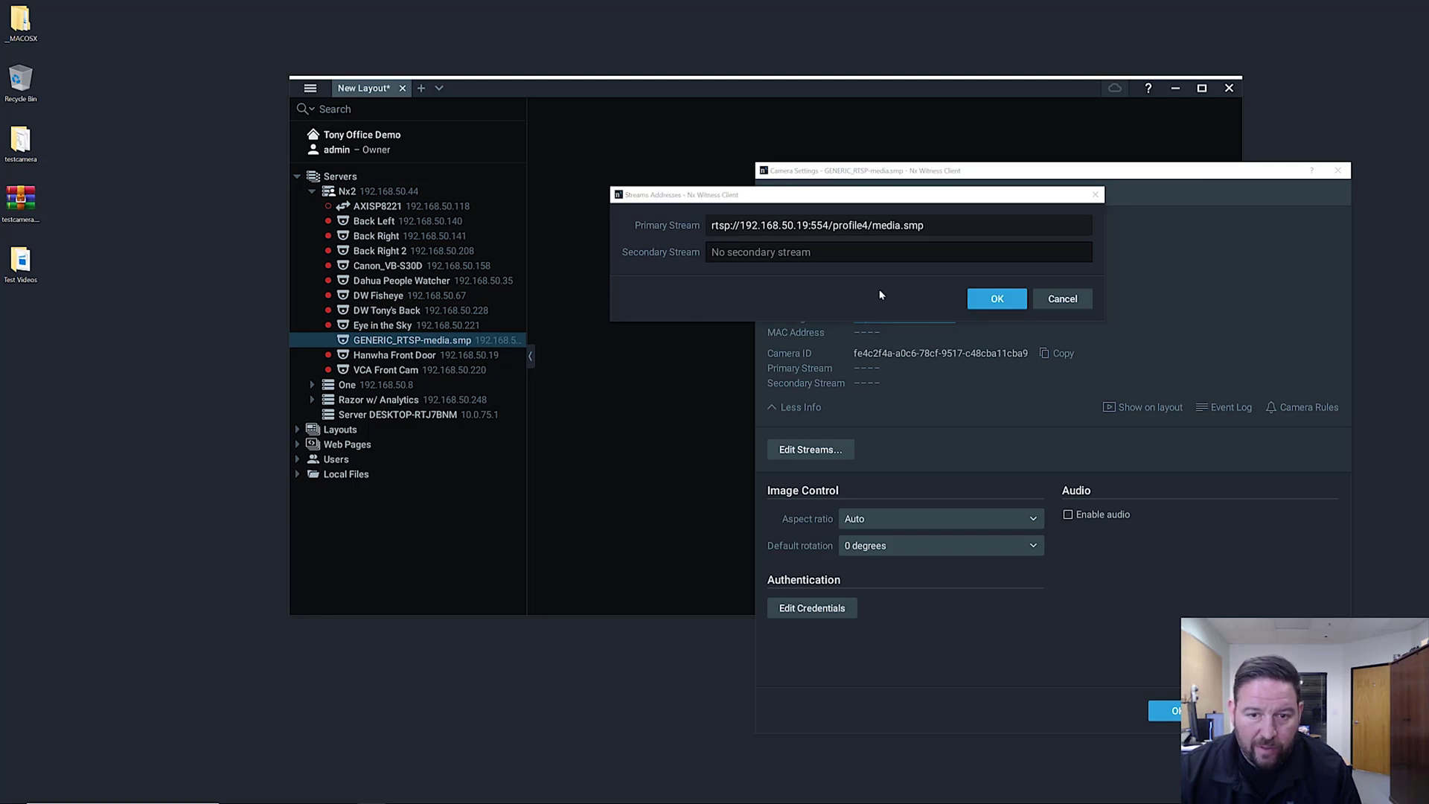
pyautogui.click(1054, 298)
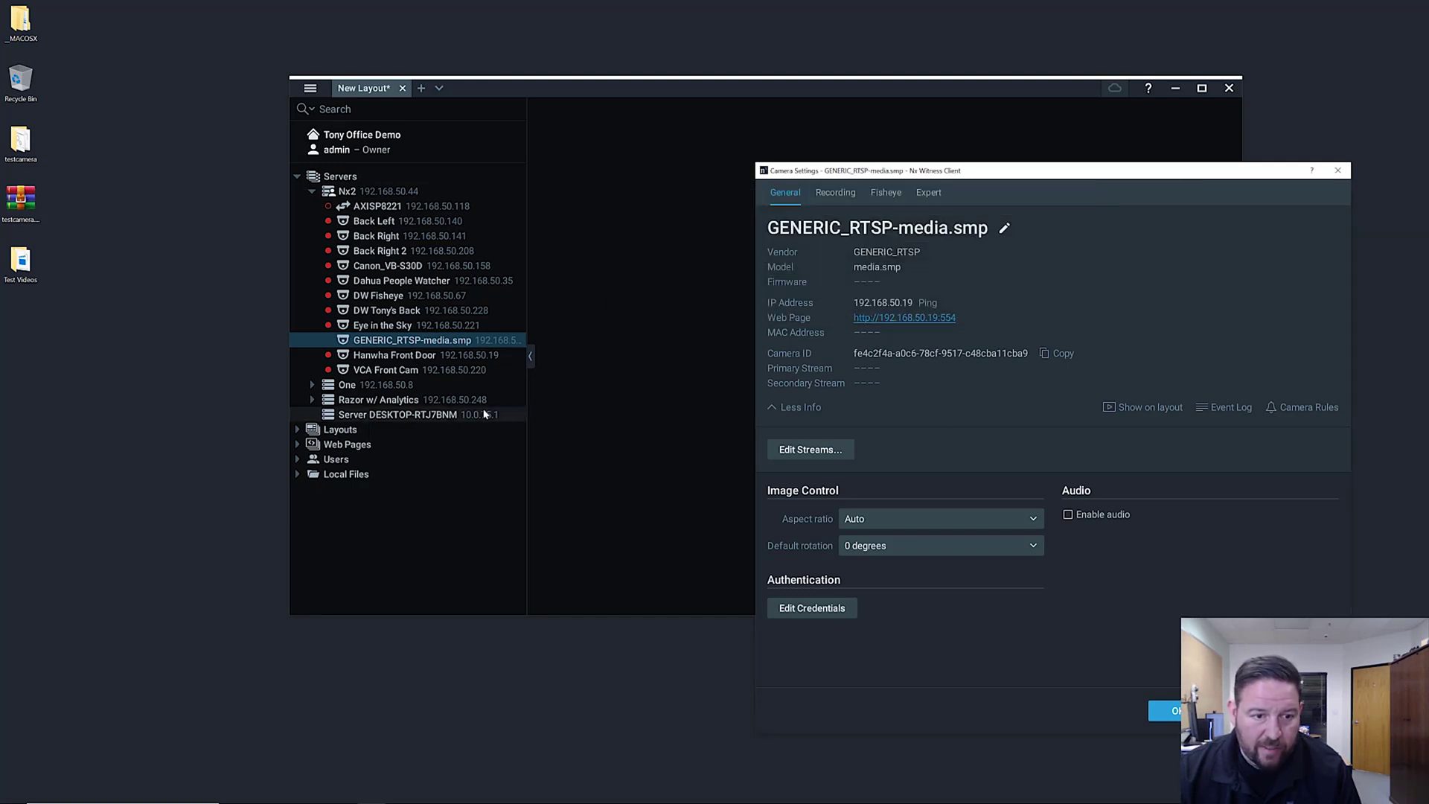
# After checking Hanwha Front Door's streams, set the generic camera's secondary stream to the profile5 URL.
pyautogui.click(440, 355)
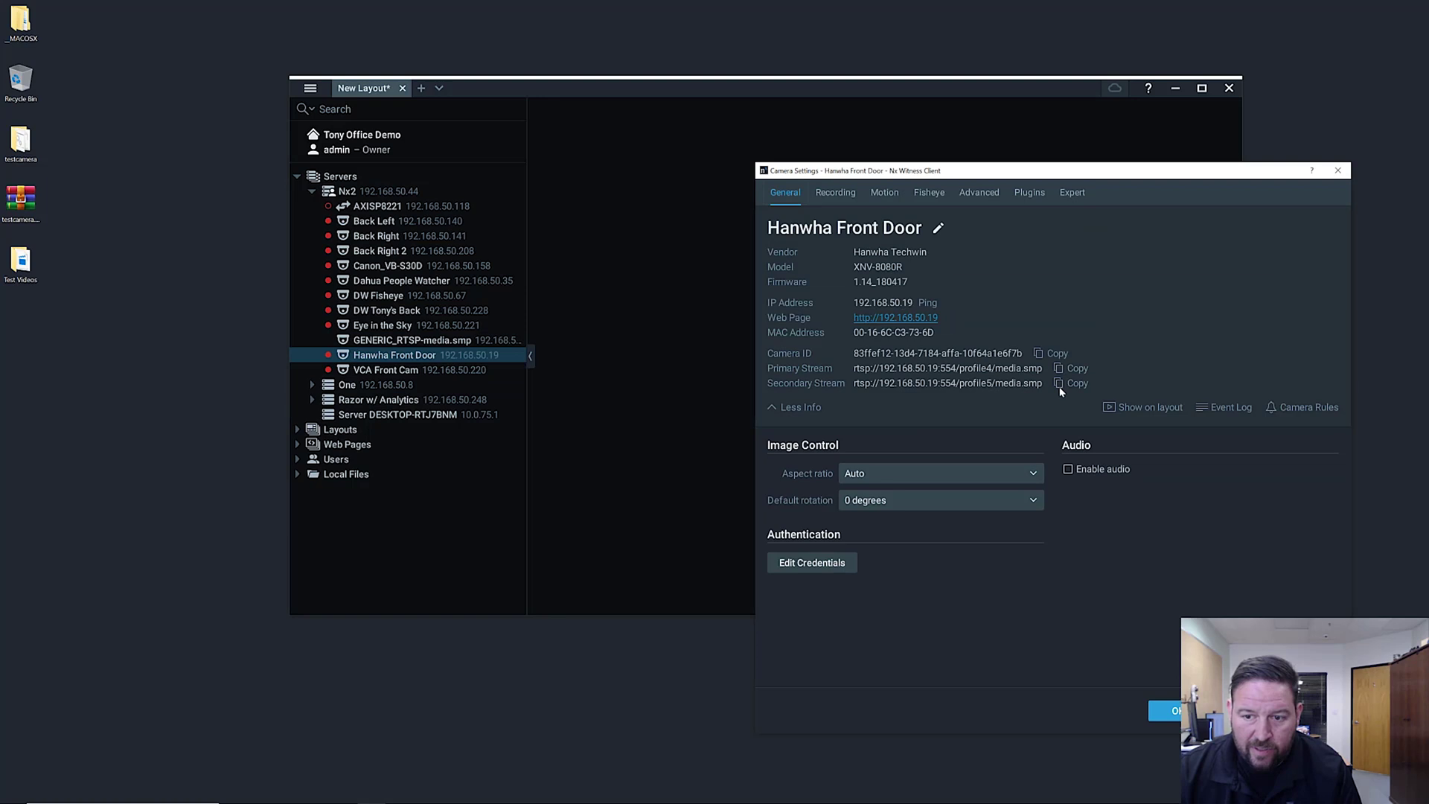
pyautogui.press('Up')
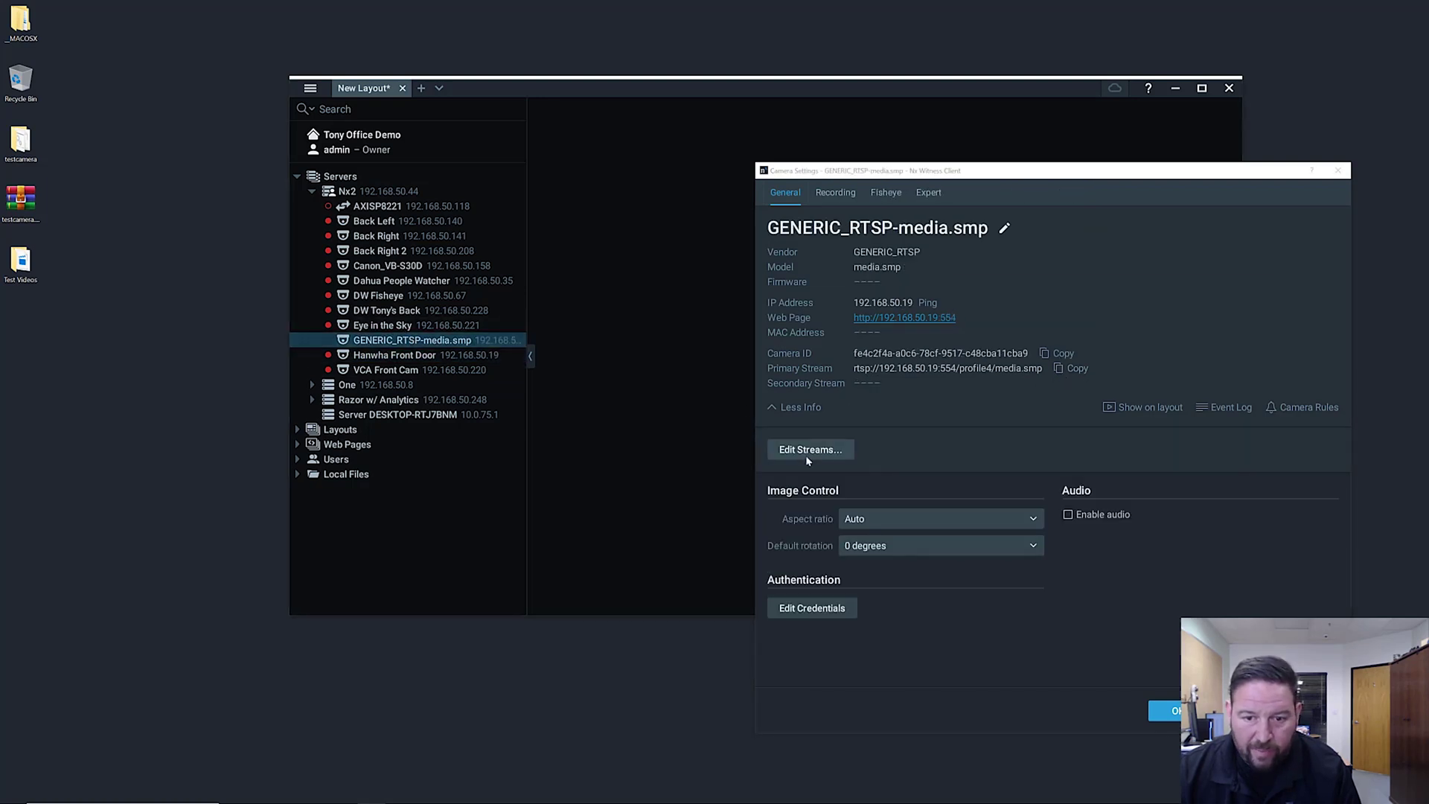
pyautogui.click(808, 450)
pyautogui.click(968, 456)
pyautogui.write('rtsp://192.168.50.19:554/profile5/media.smp')
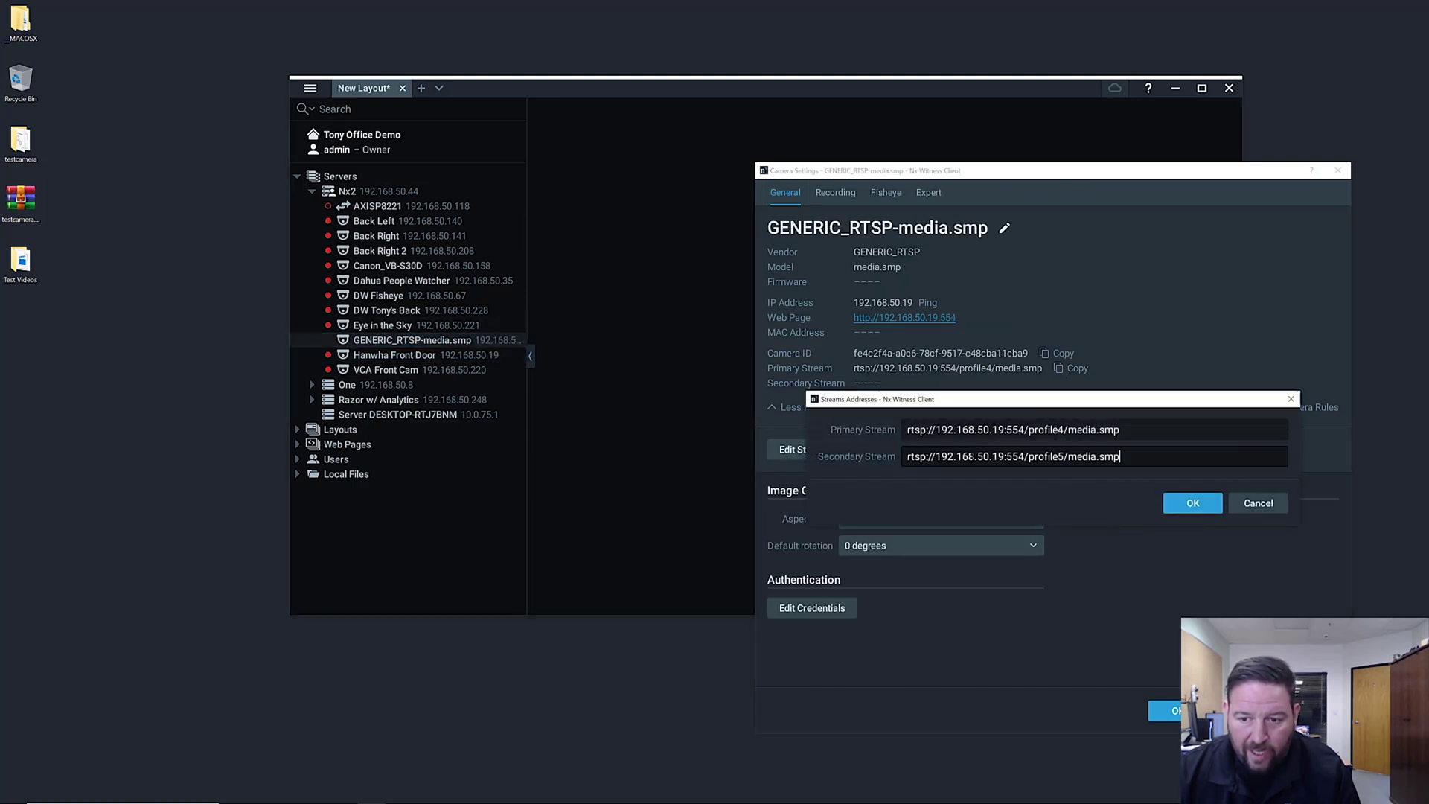
pyautogui.click(1194, 504)
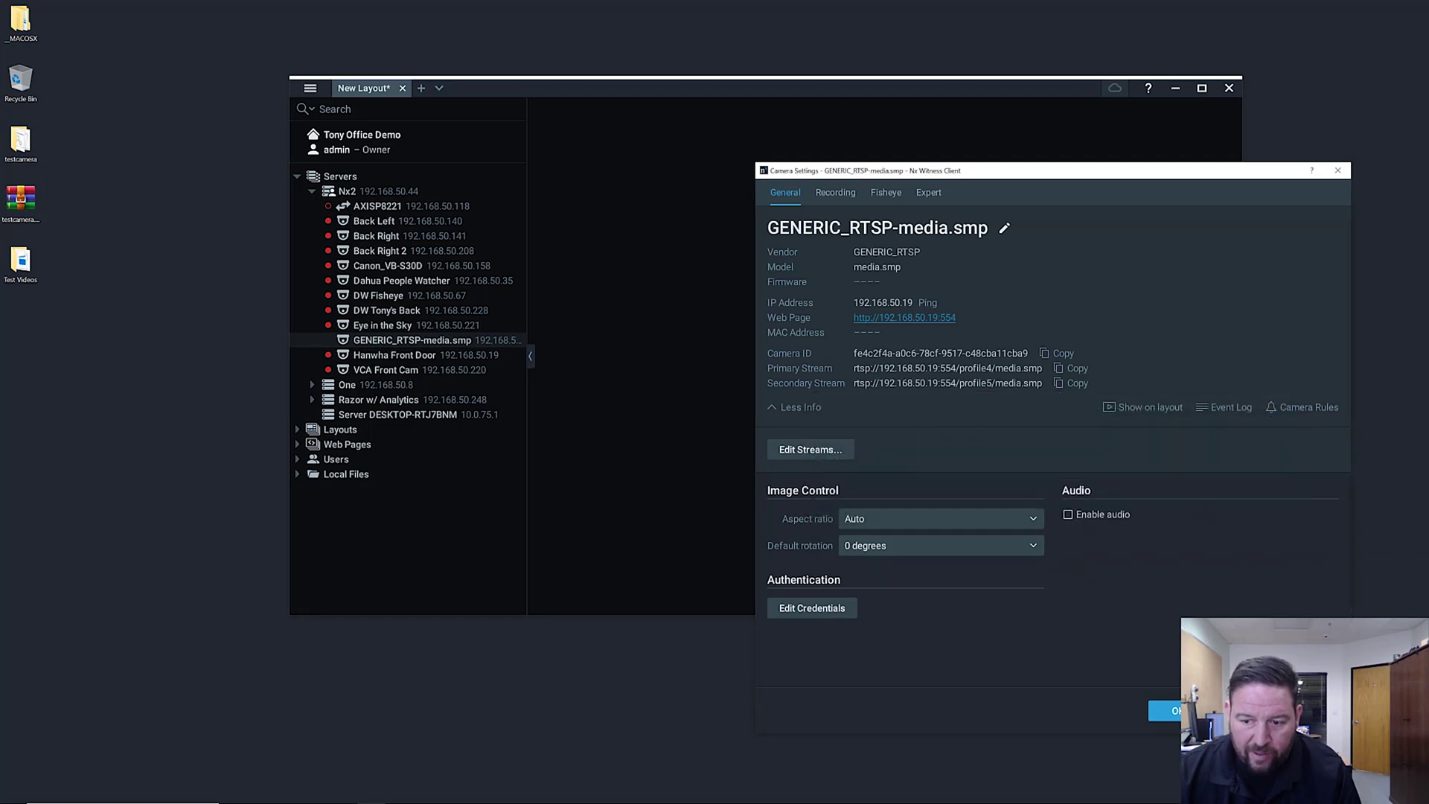
# Close the camera settings and open GENERIC_RTSP-media.smp live with its resolution and frame-rate overlay.
pyautogui.click(1165, 711)
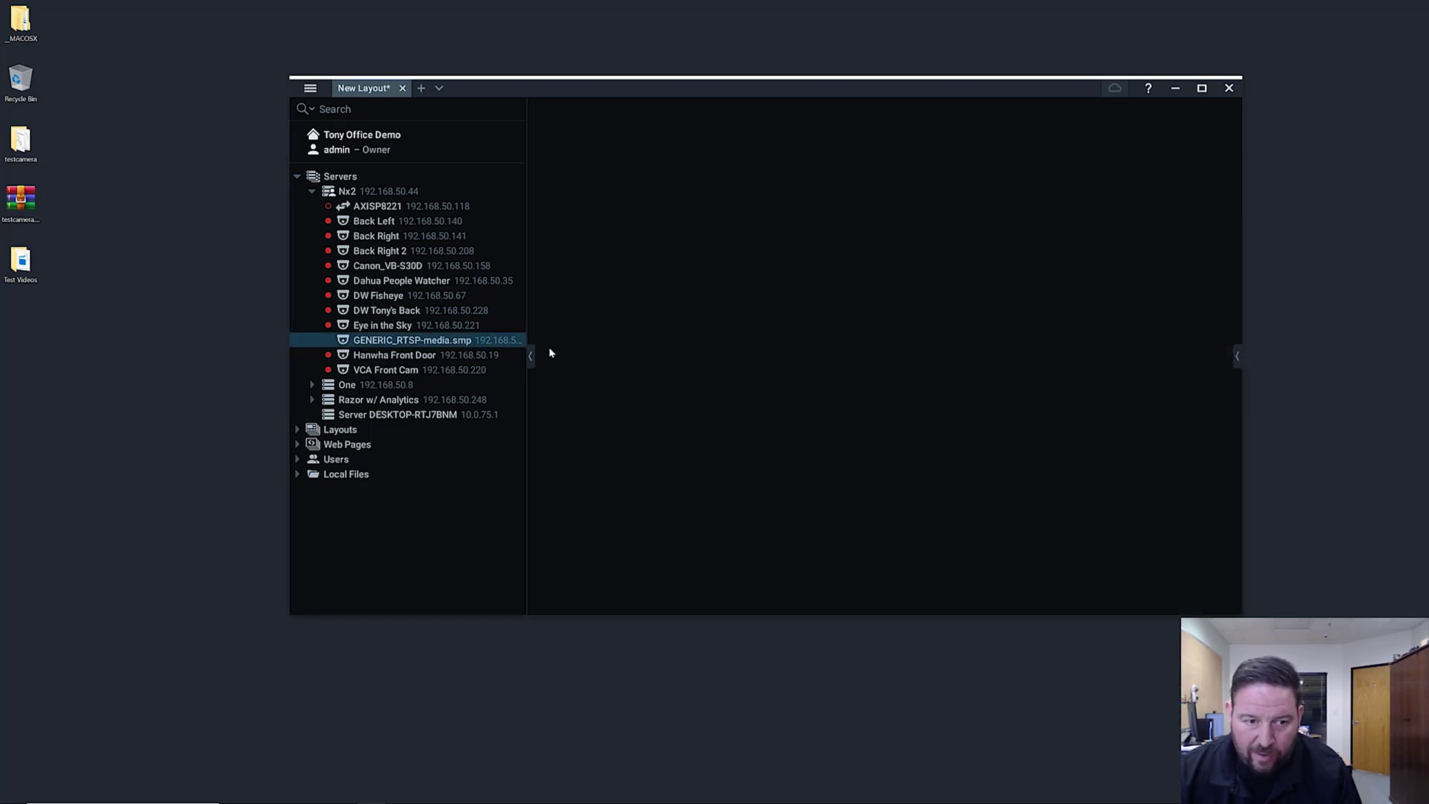
pyautogui.doubleClick(410, 340)
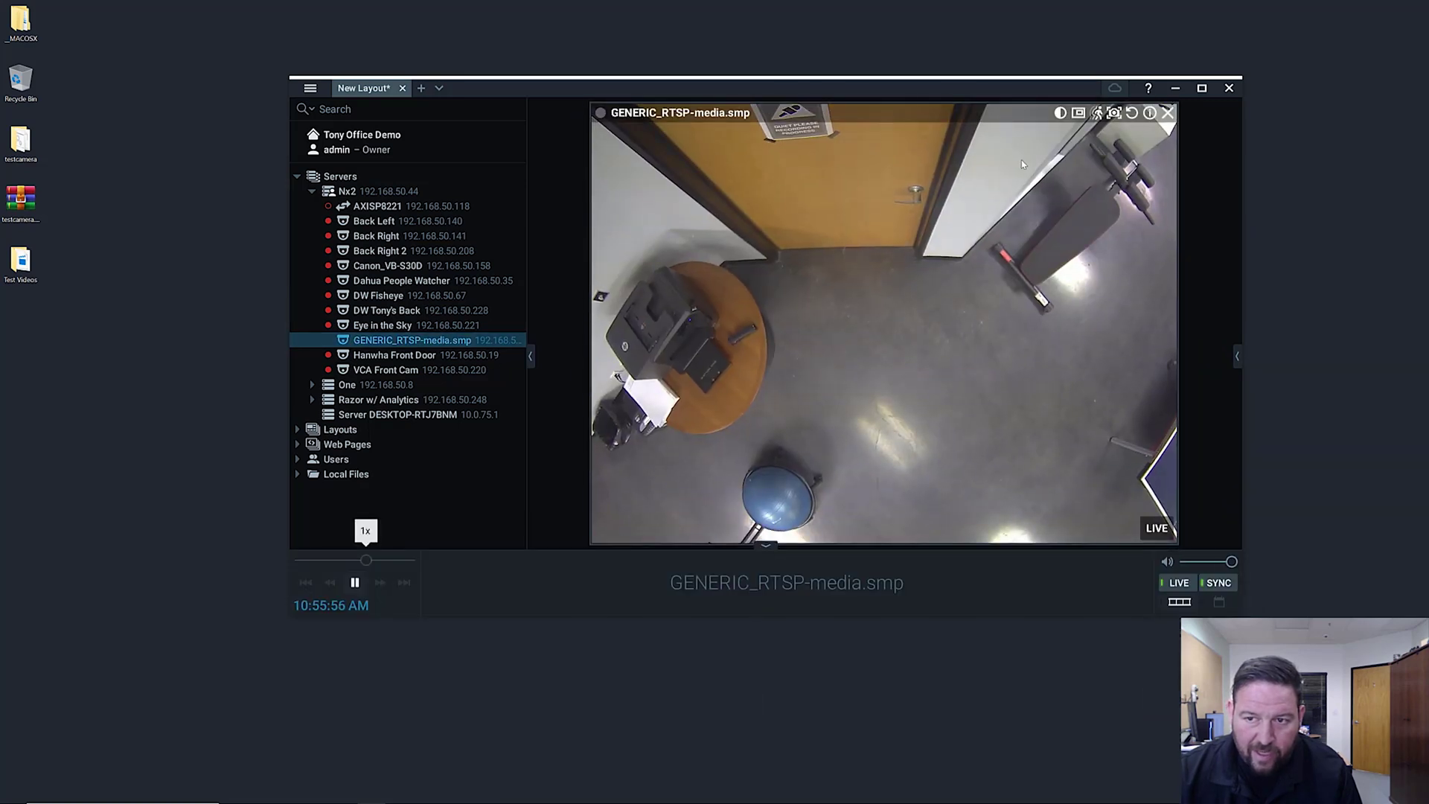
pyautogui.click(1150, 112)
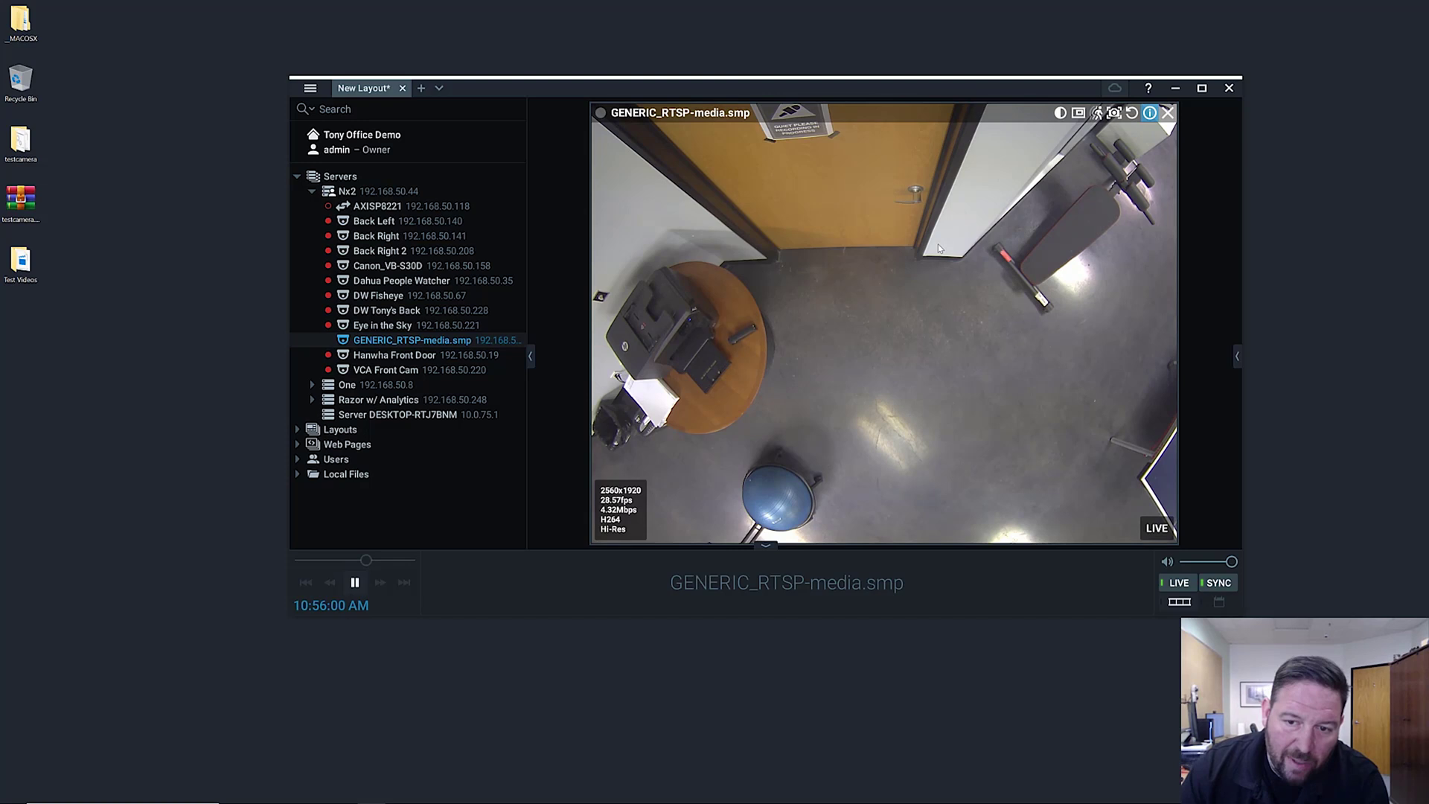
# Switch the live video to the Low resolution 640x480 stream.
pyautogui.rightClick(1195, 238)
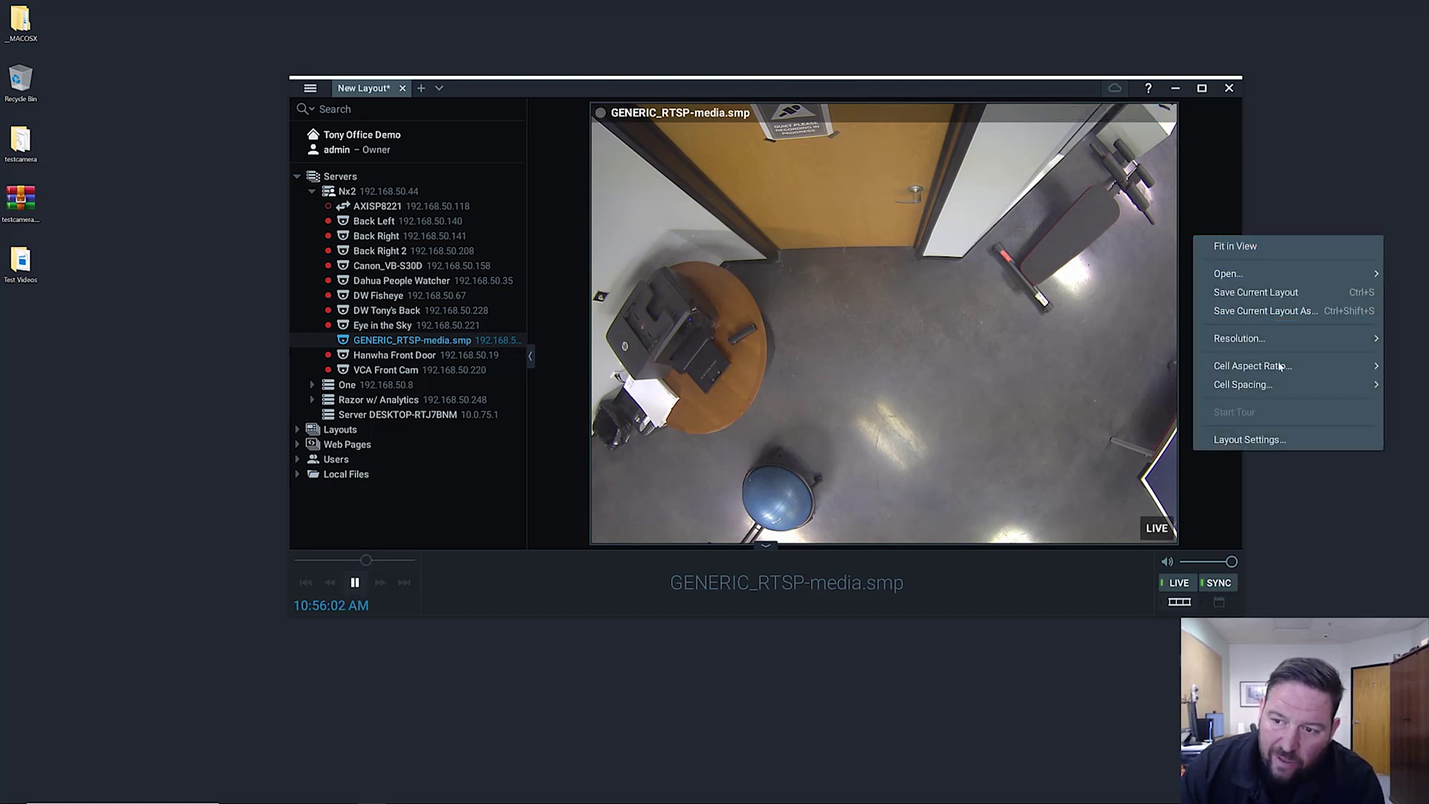
pyautogui.moveTo(1285, 340)
pyautogui.click(1412, 358)
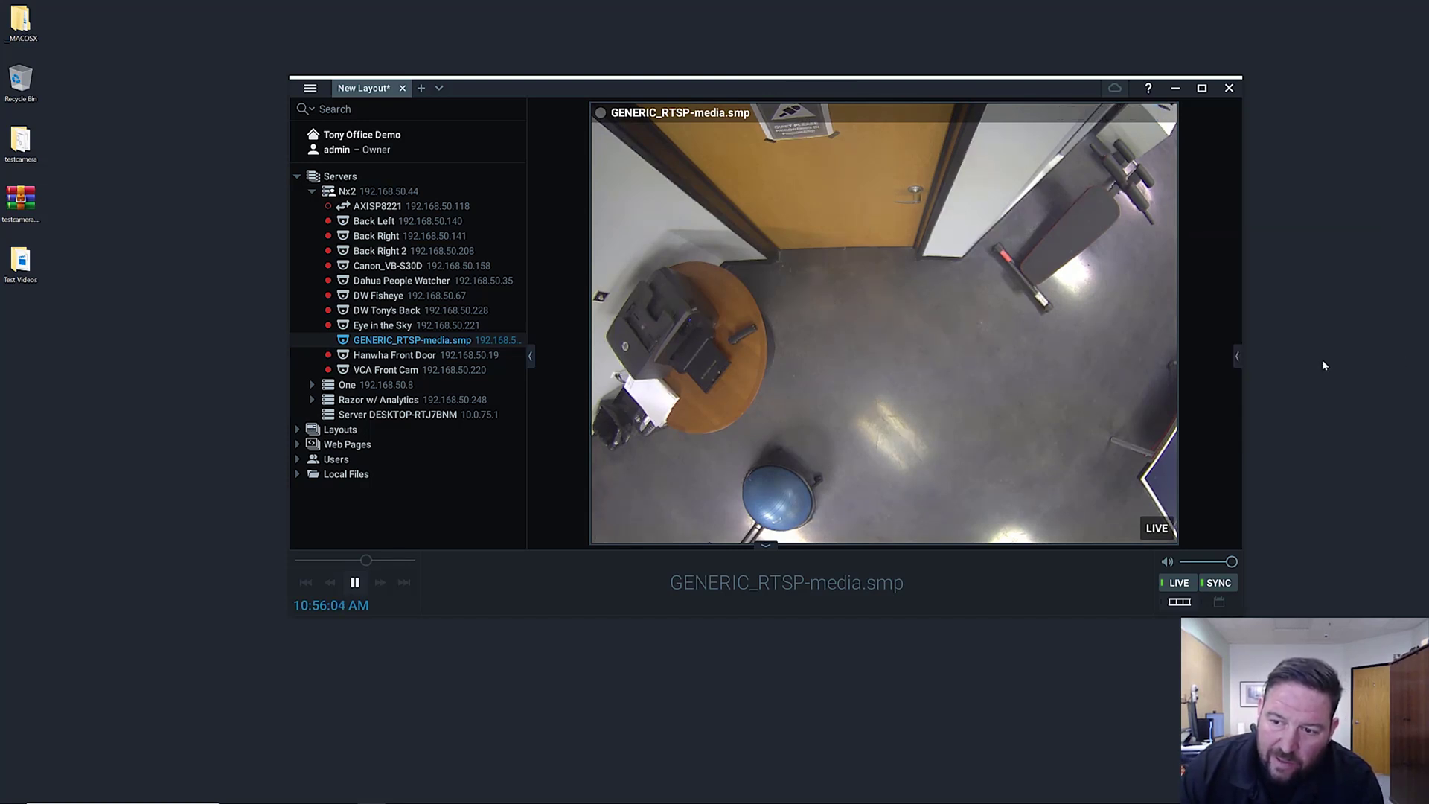